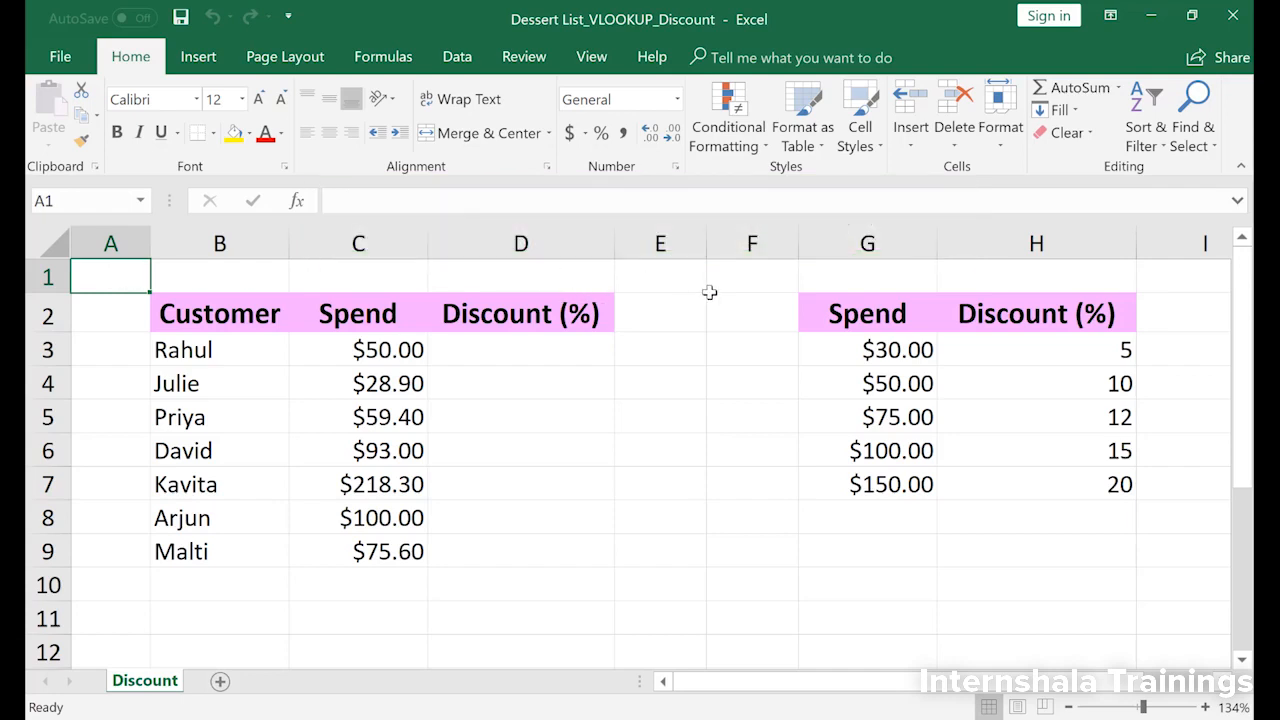
Step: Name the lookup range G3:H7, which holds the spend thresholds and discount percentages, Discount
left_click_drag(902, 352, 1030, 484)
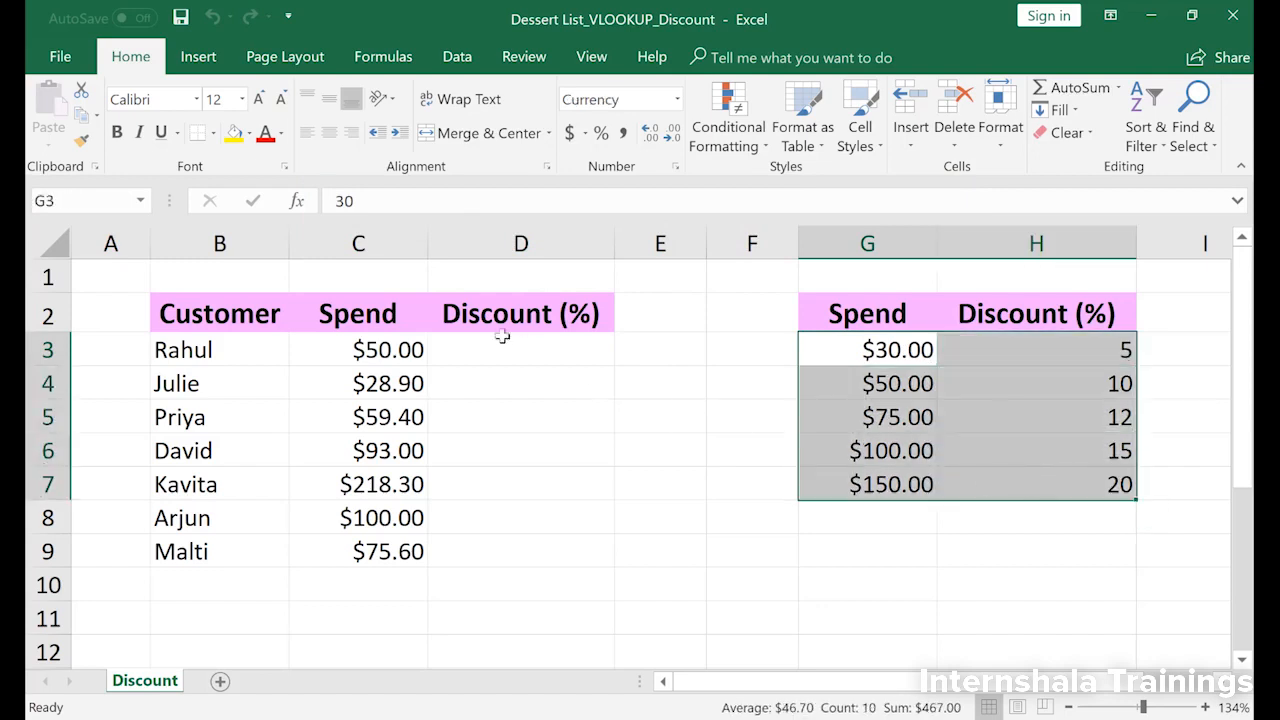
left_click(104, 201)
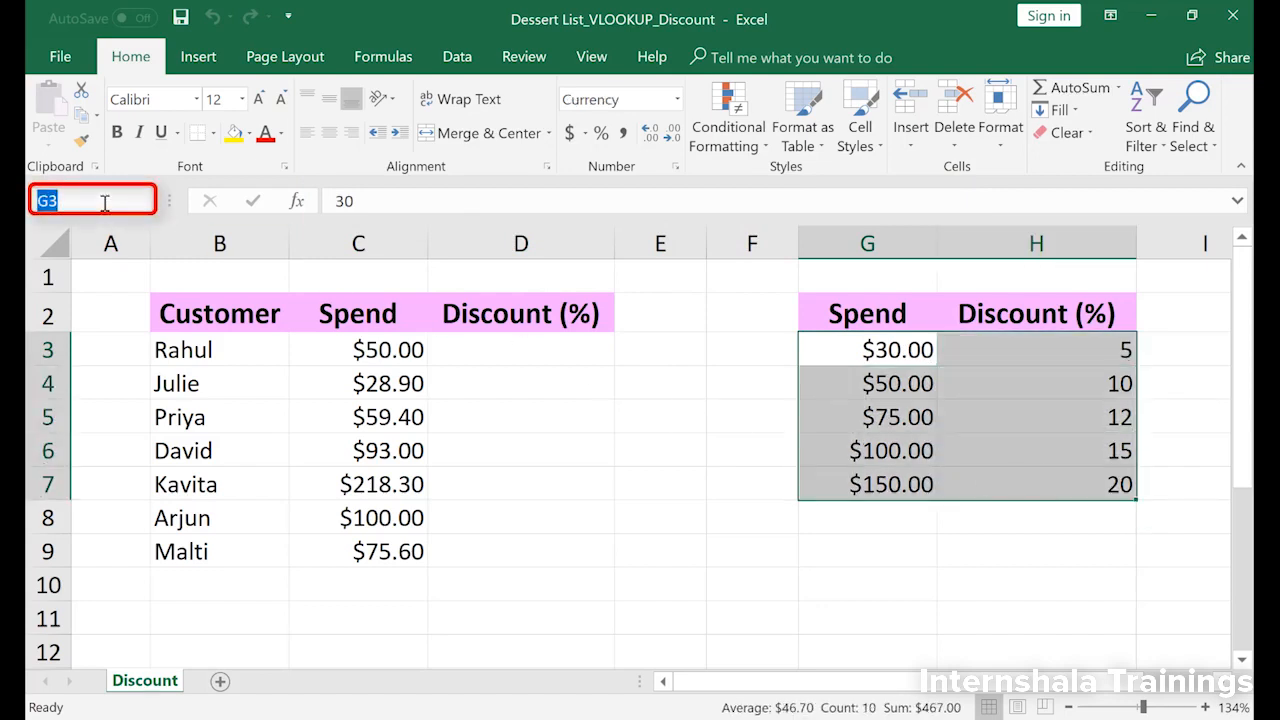
key("BackSpace")
type("Discount")
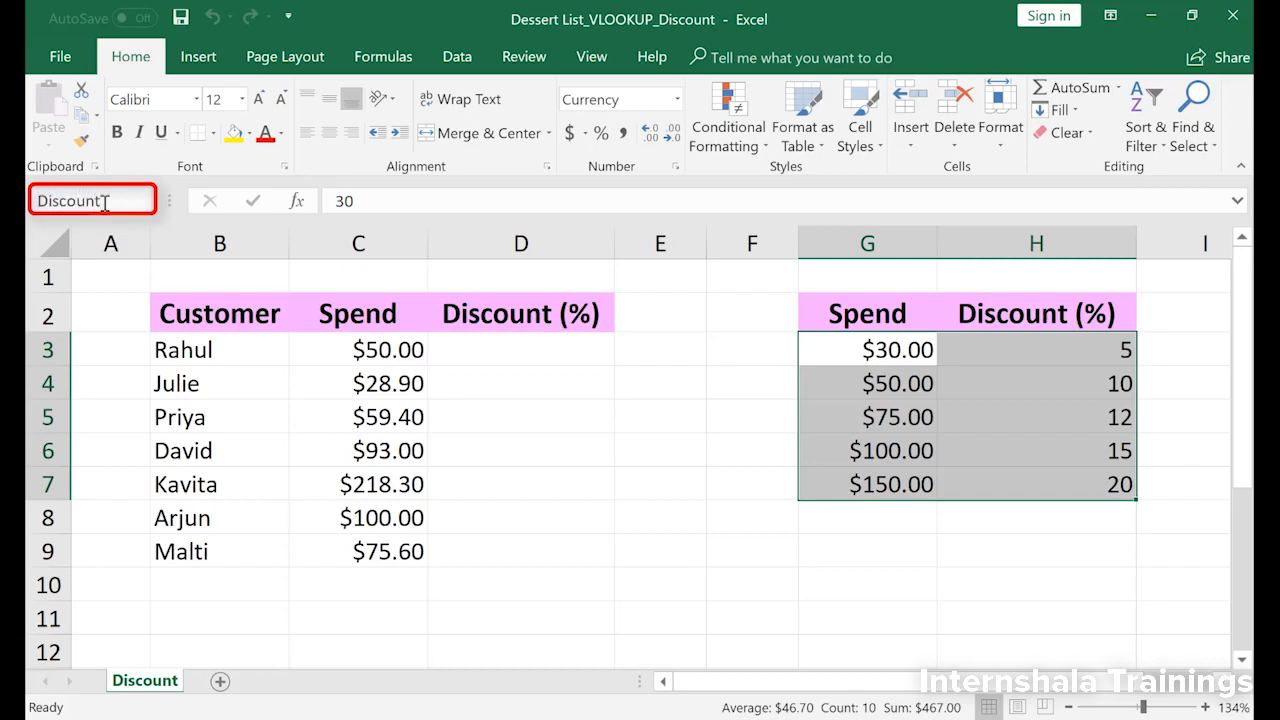
key("Return")
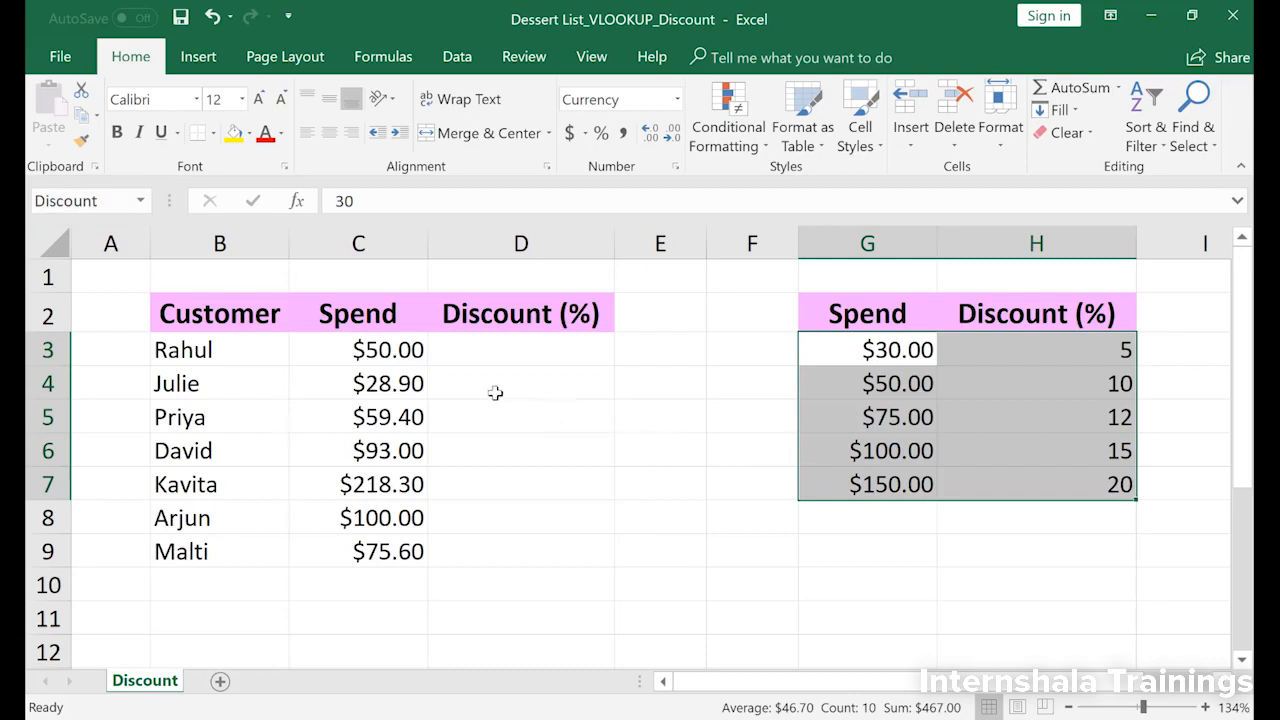
Step: Enter a VLOOKUP formula in D3 that looks up C3 in the Discount range, returning column 2 with exact match (FALSE)
left_click(448, 358)
type("=VL")
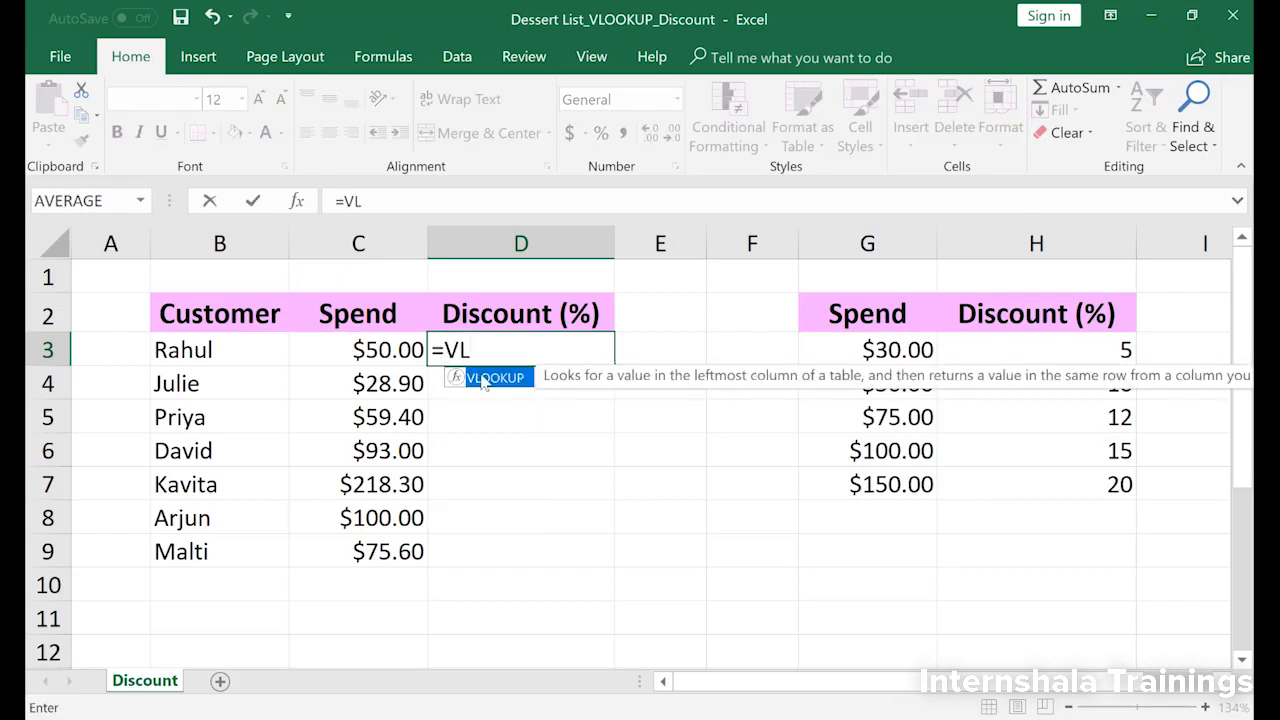
double_click(484, 378)
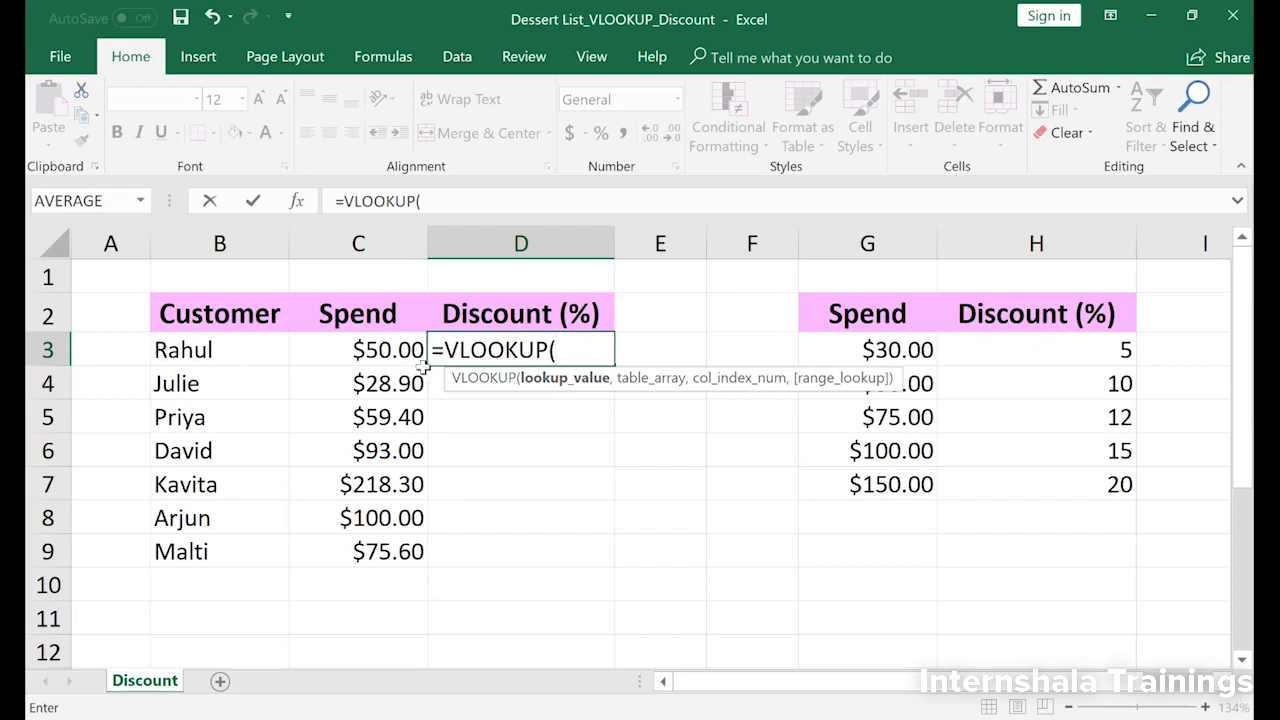
left_click(360, 358)
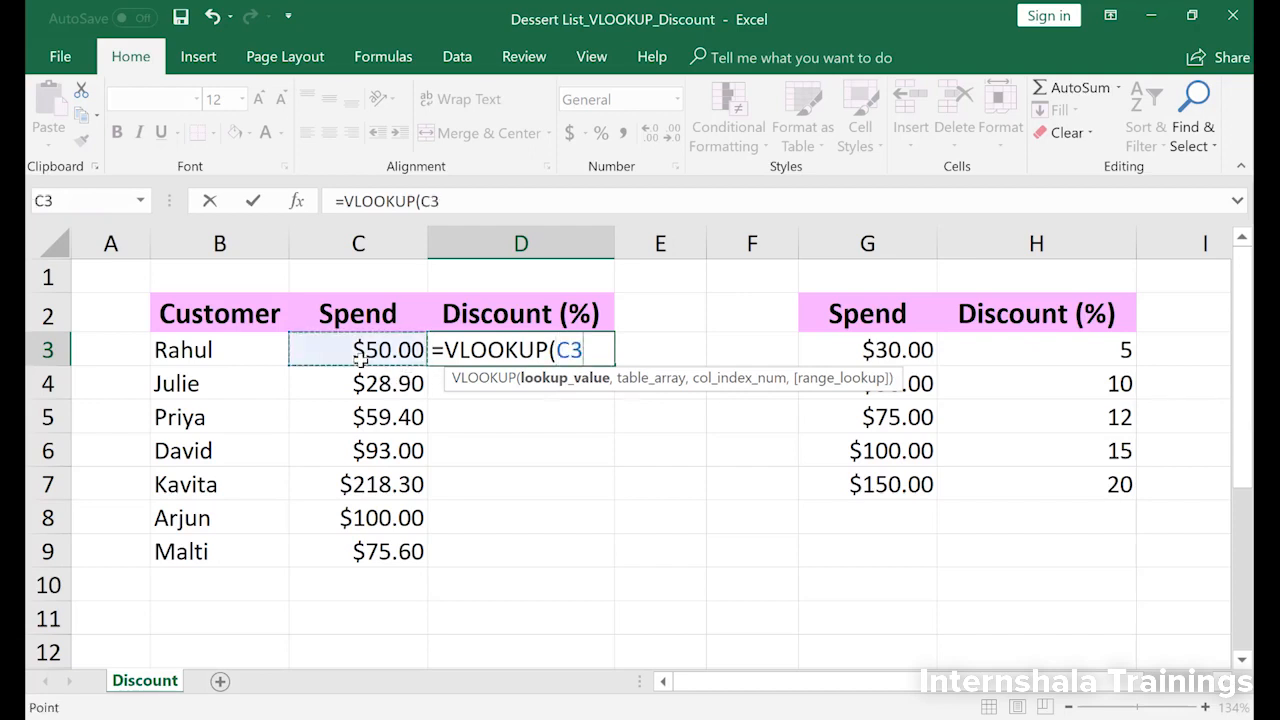
type(",")
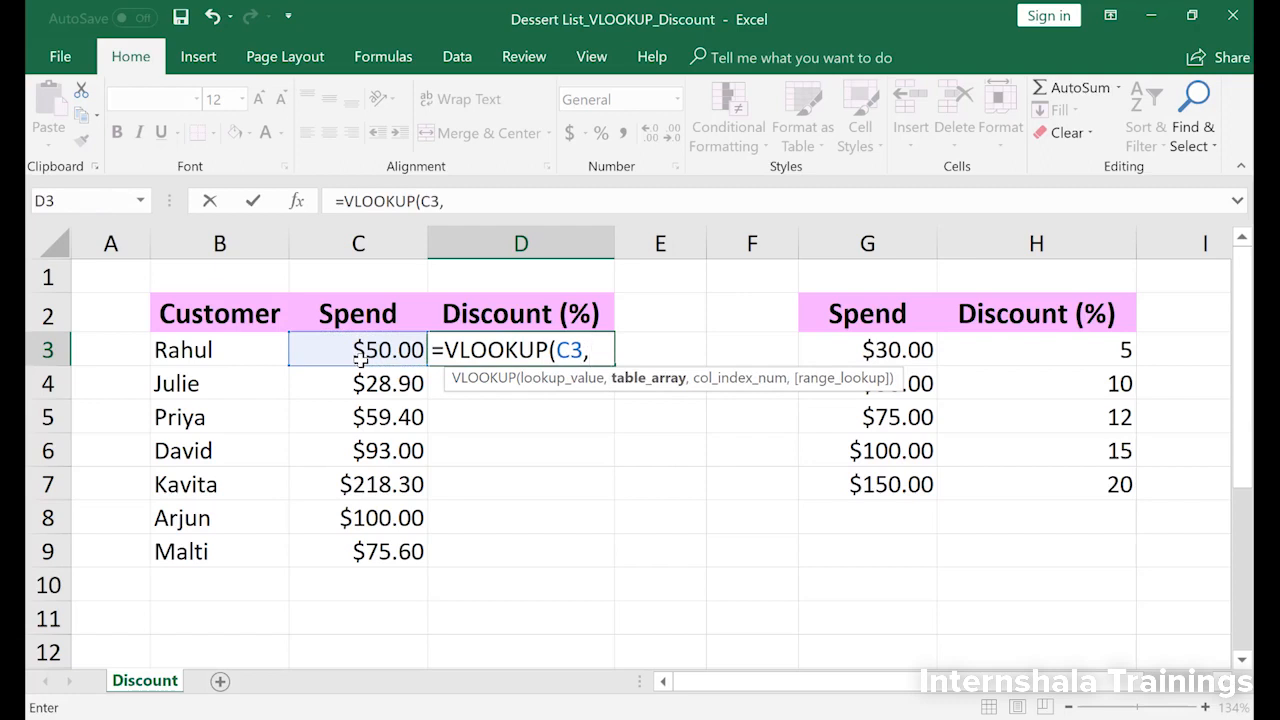
type("DISCOUNT")
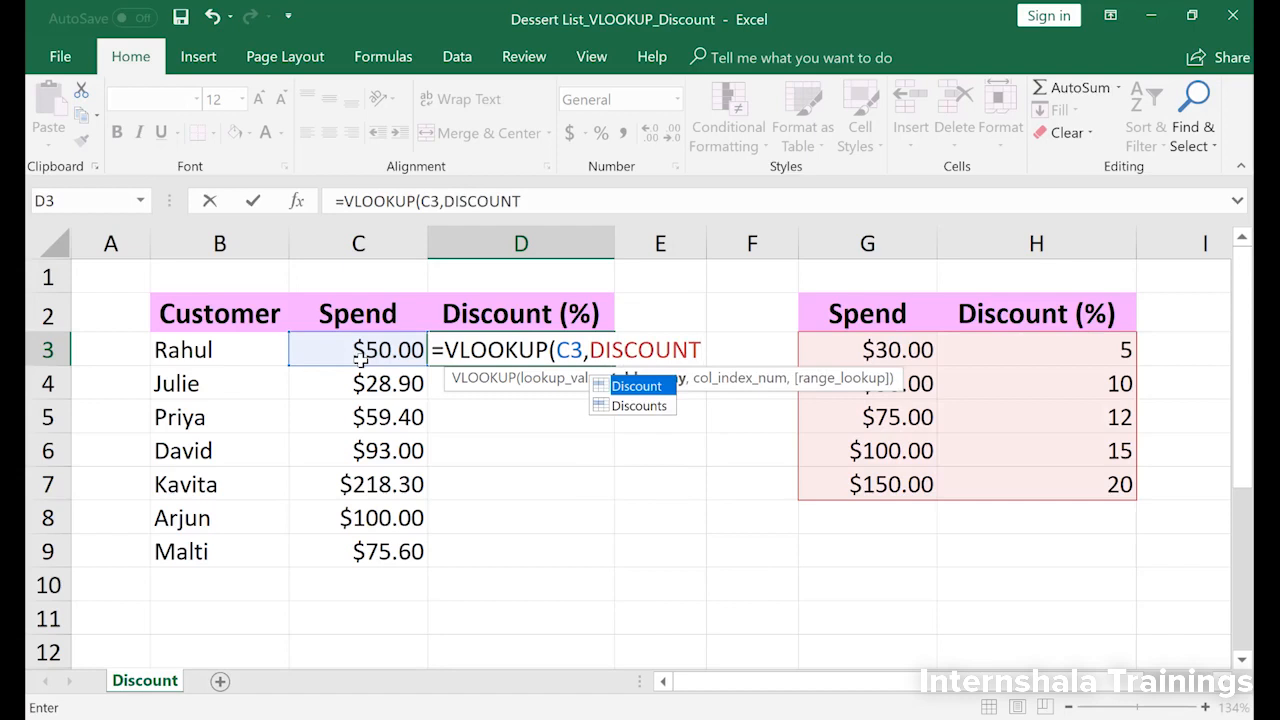
type(",")
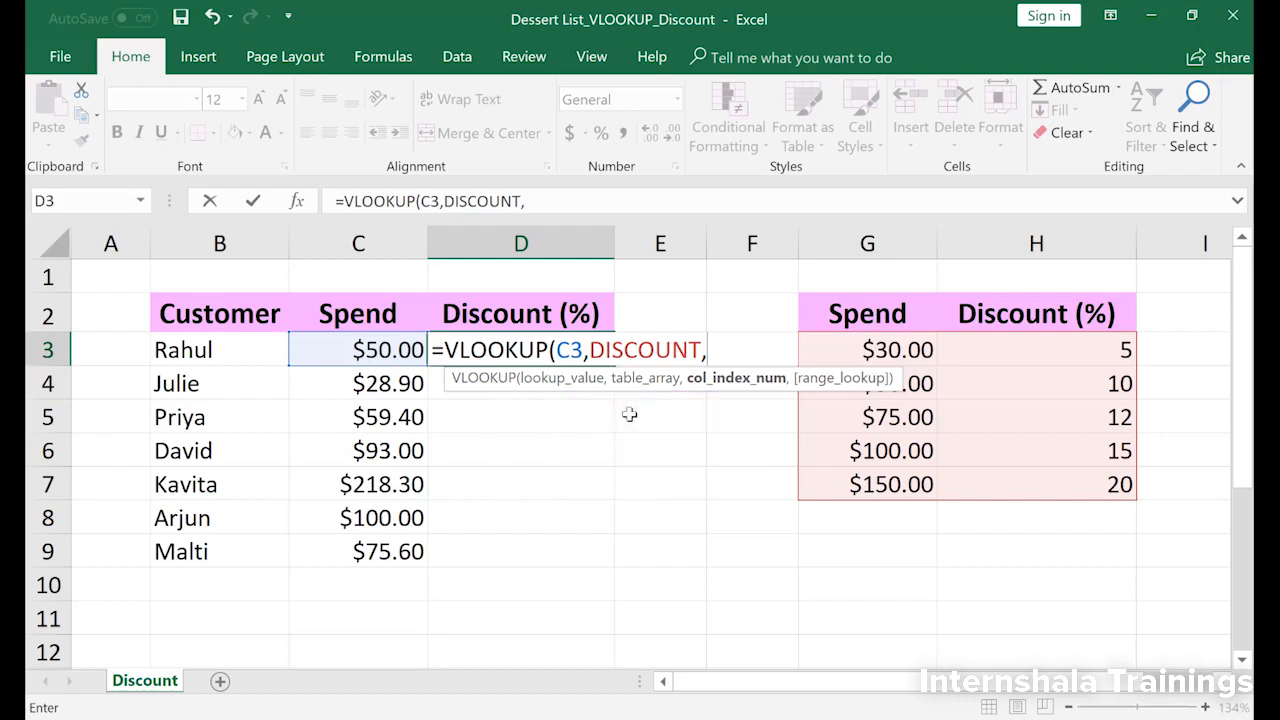
type("2")
type(",")
double_click(773, 408)
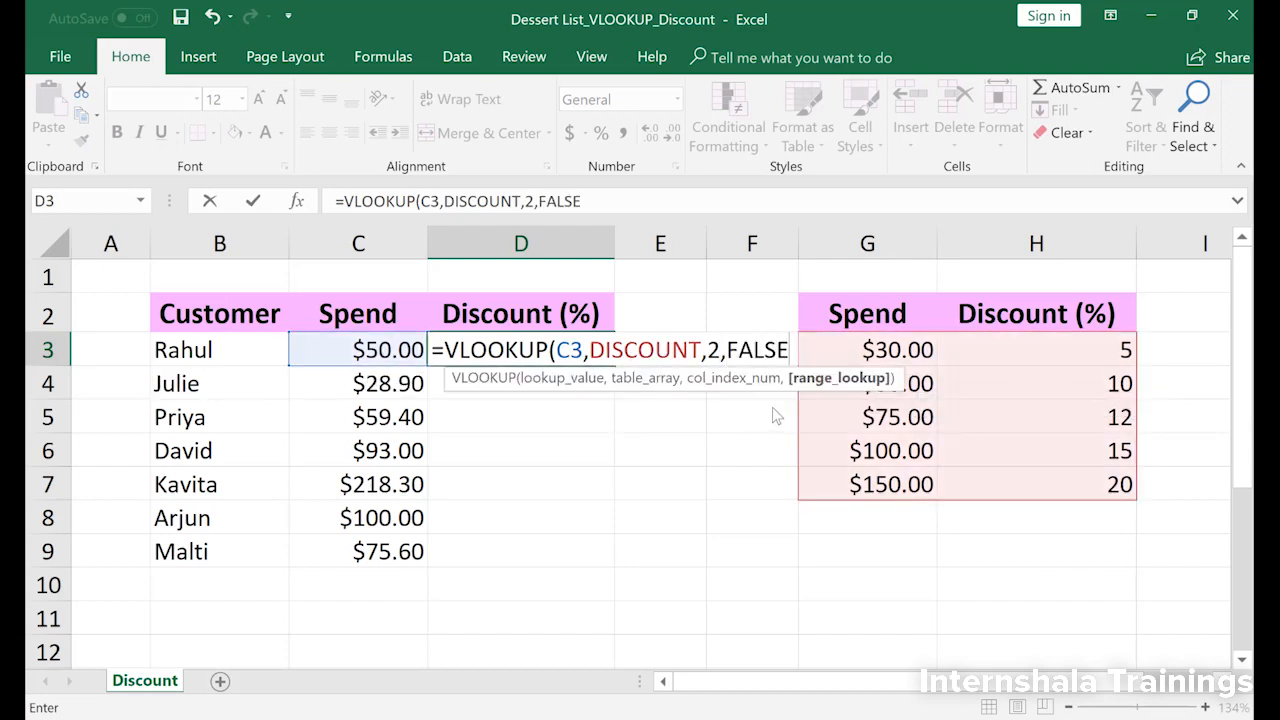
key("Return")
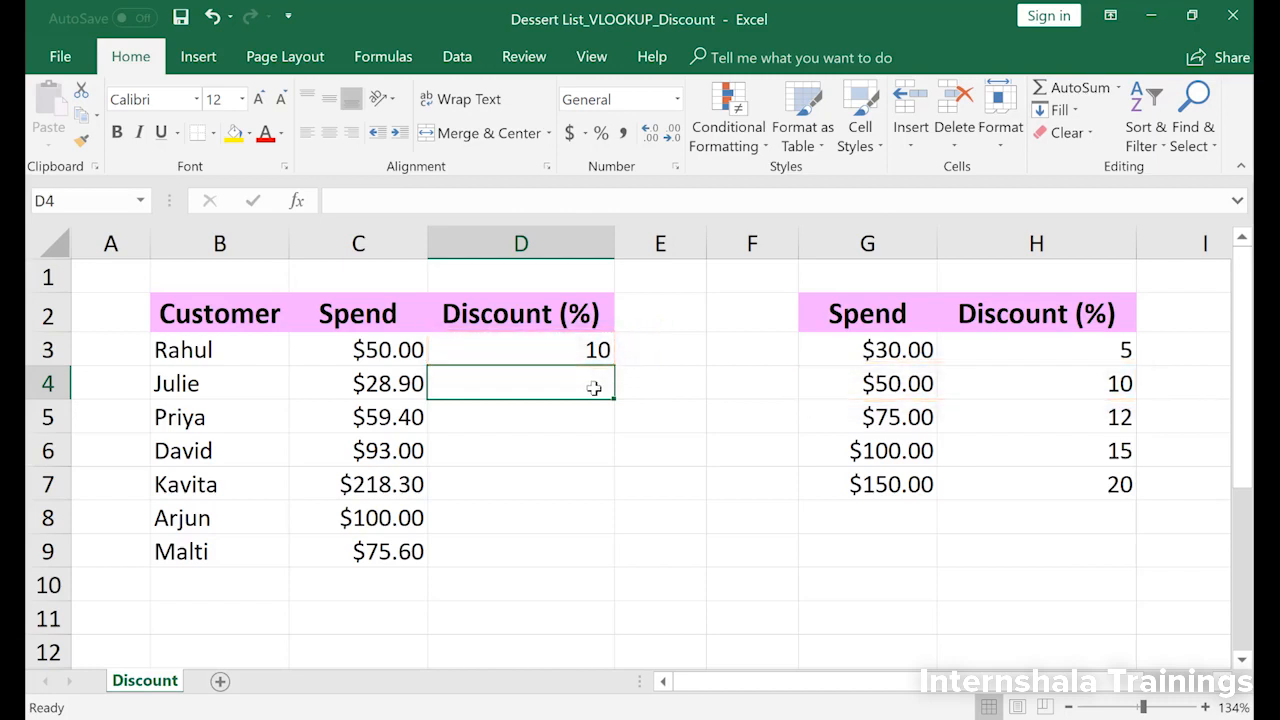
Step: Fill the exact-match VLOOKUP formula from D3 down through D9
left_click(545, 350)
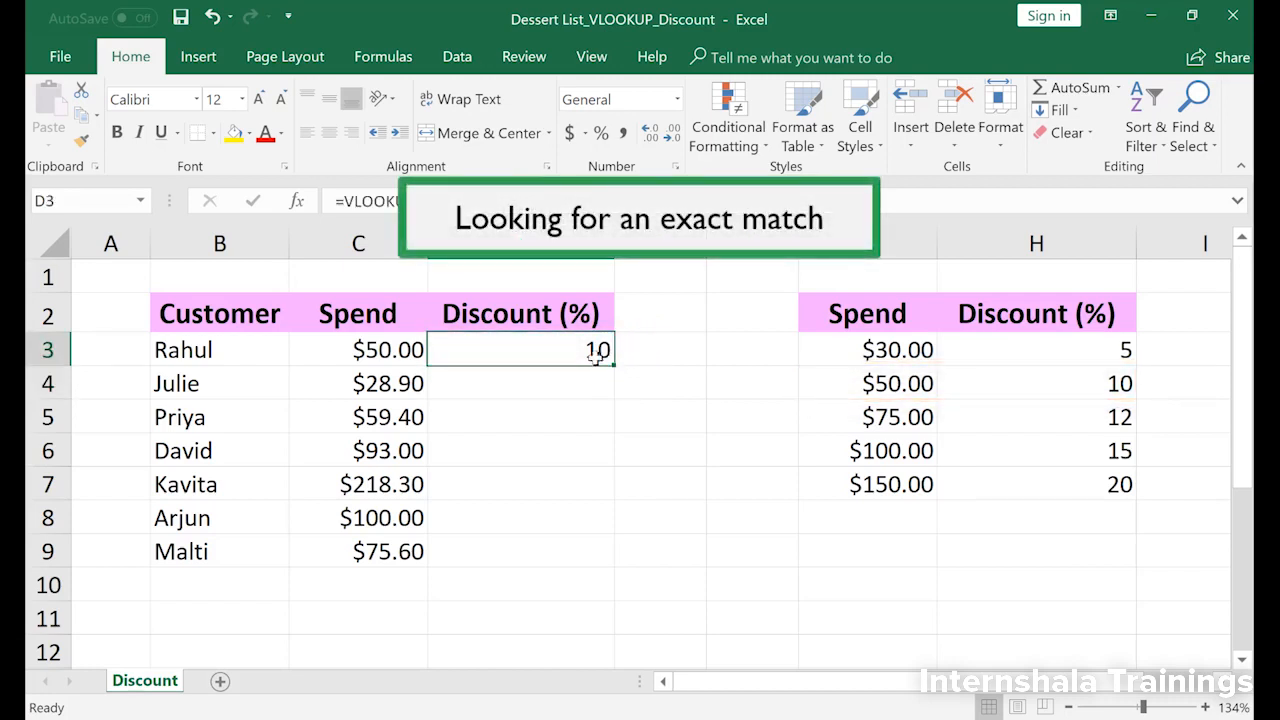
left_click_drag(614, 364, 603, 555)
left_click(640, 554)
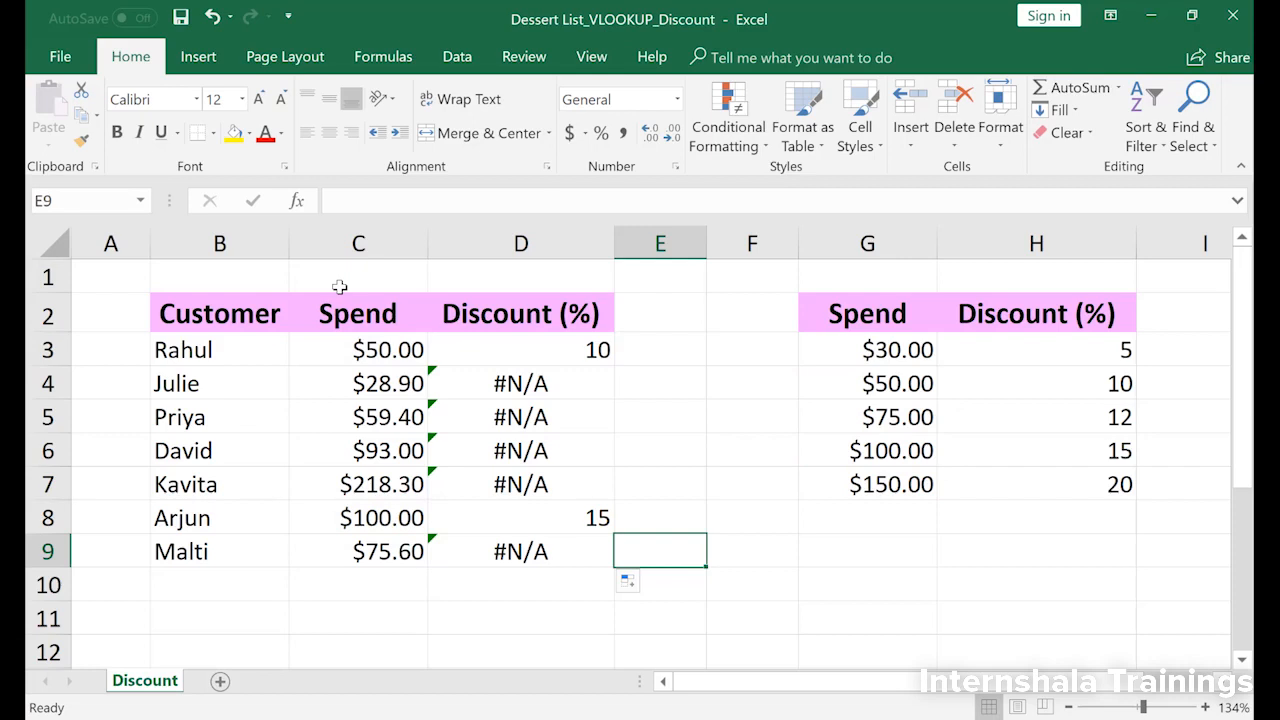
Step: Change the range_lookup argument of the VLOOKUP formula in D3 to TRUE for an approximate match
left_click(543, 351)
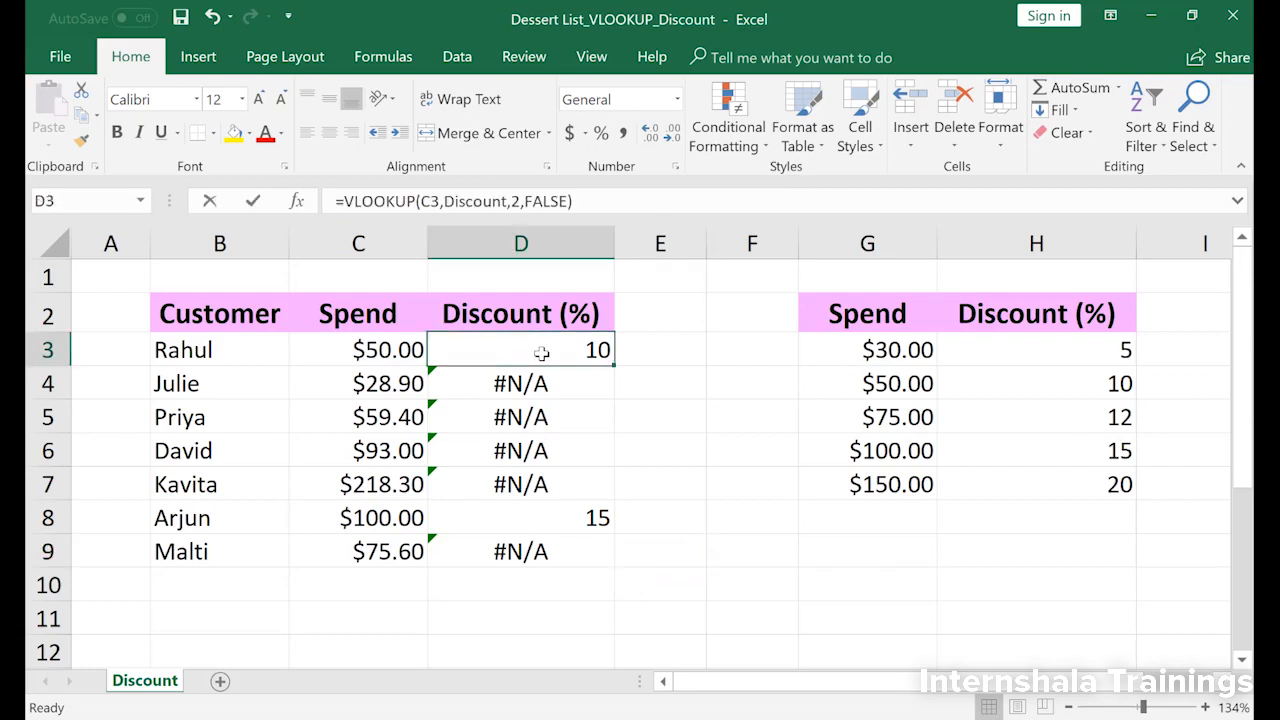
double_click(543, 351)
left_click(760, 350)
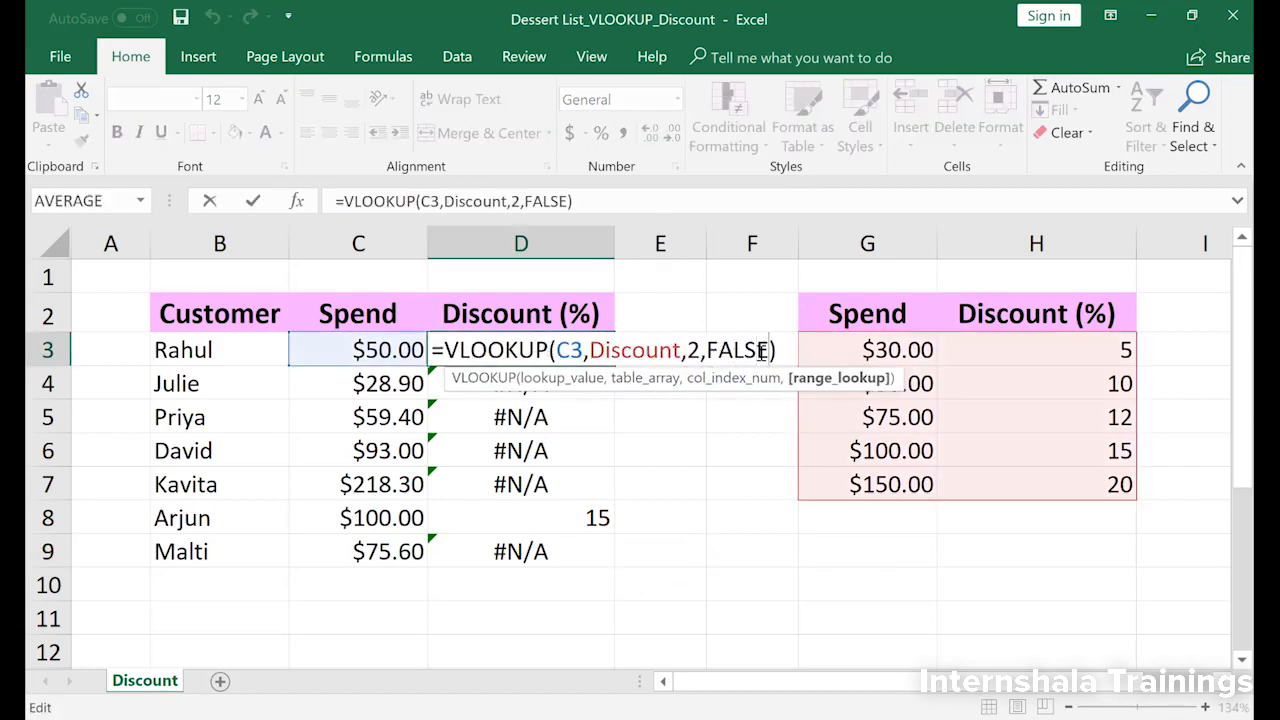
key("Delete")
key("BackSpace")
key("BackSpace")
key("BackSpace")
key("BackSpace")
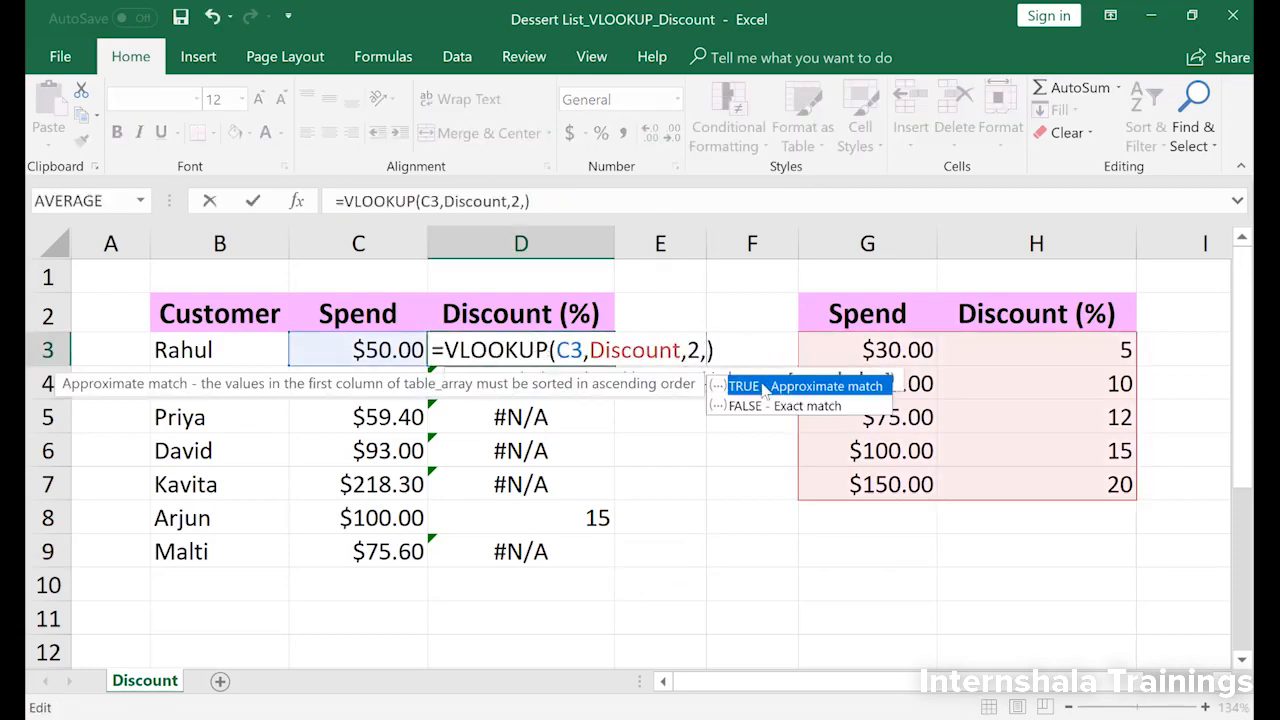
double_click(765, 385)
key("Return")
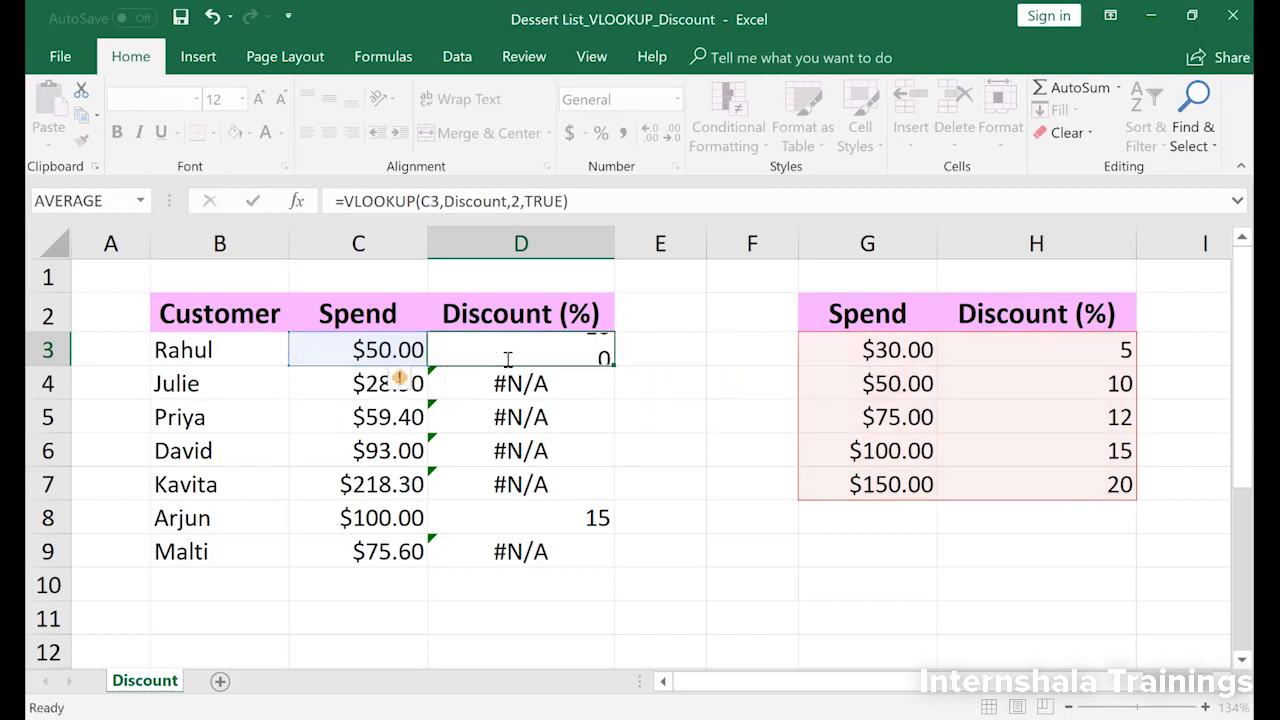
Step: Copy the approximate-match formula in D3 down the Discount (%) column to D9
left_click(592, 349)
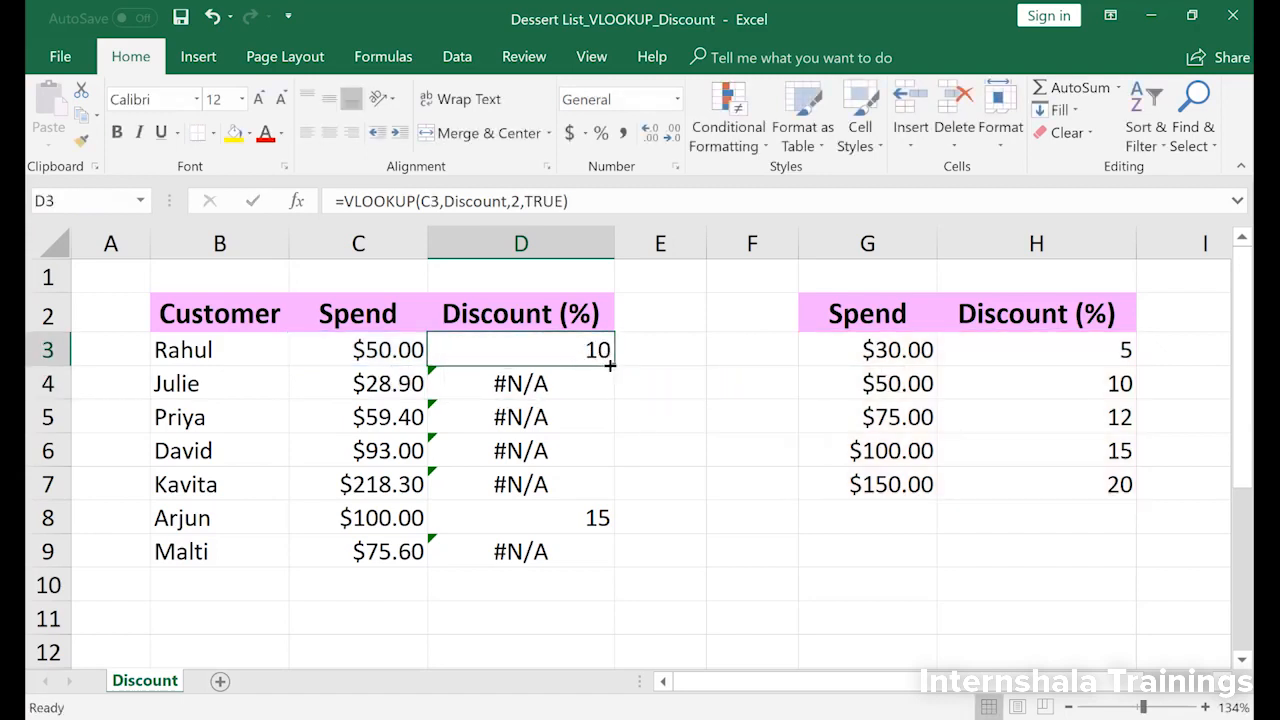
left_click_drag(613, 366, 598, 553)
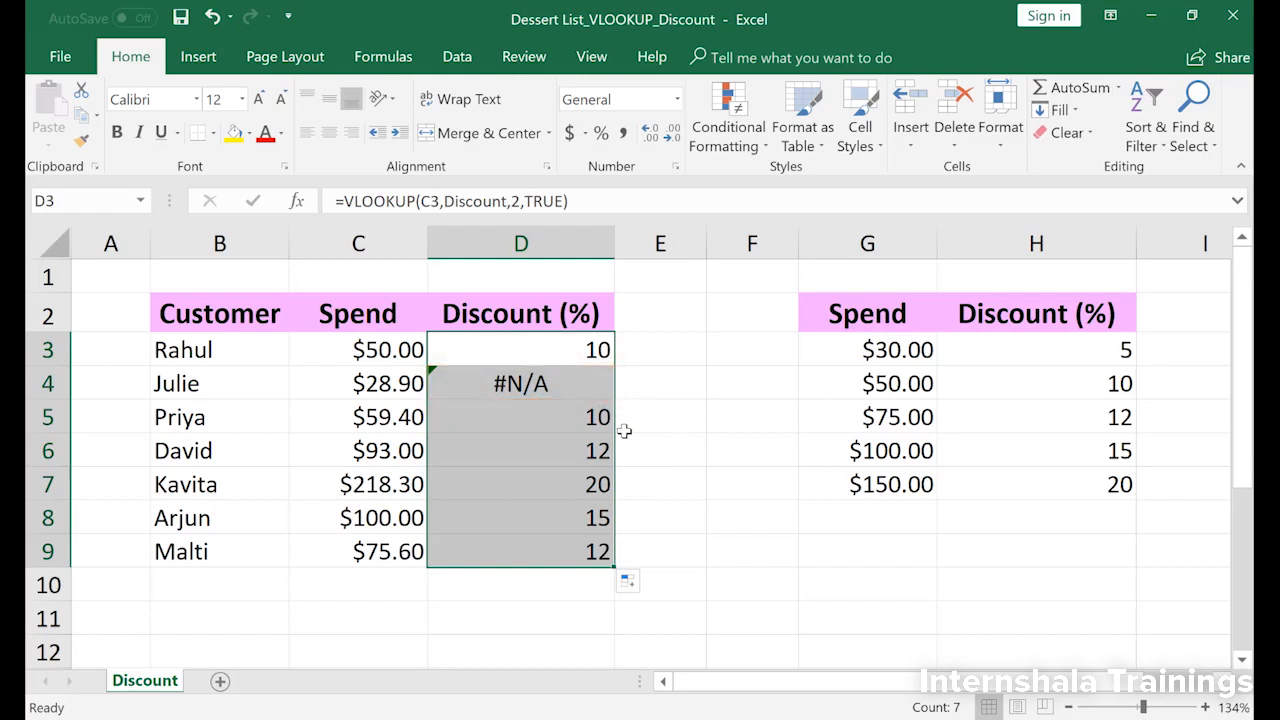
left_click(646, 337)
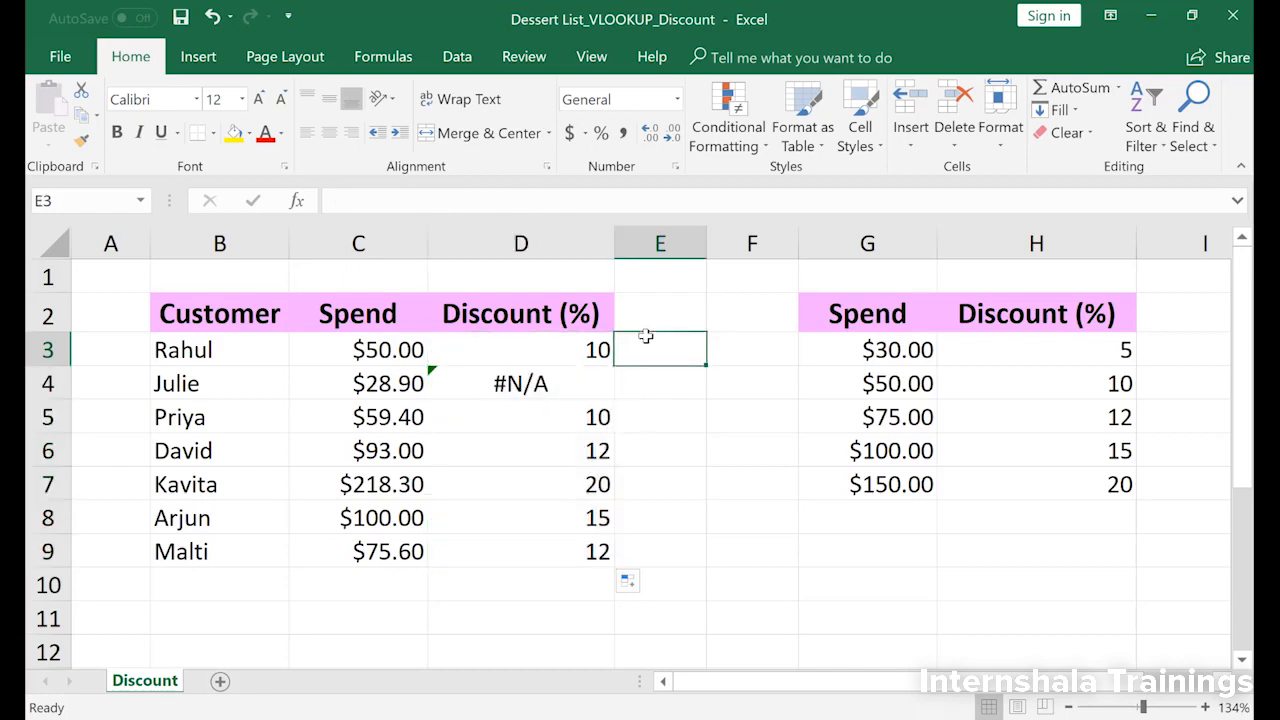